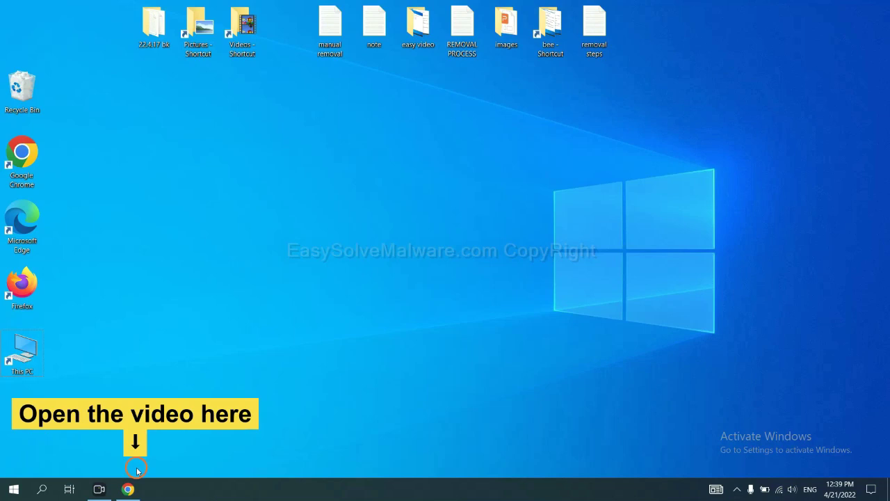
# Step: Switch to Chrome, follow the easysolvemalware.com link in the video description and download SpyHunter for Windows
pyautogui.click(136, 488)
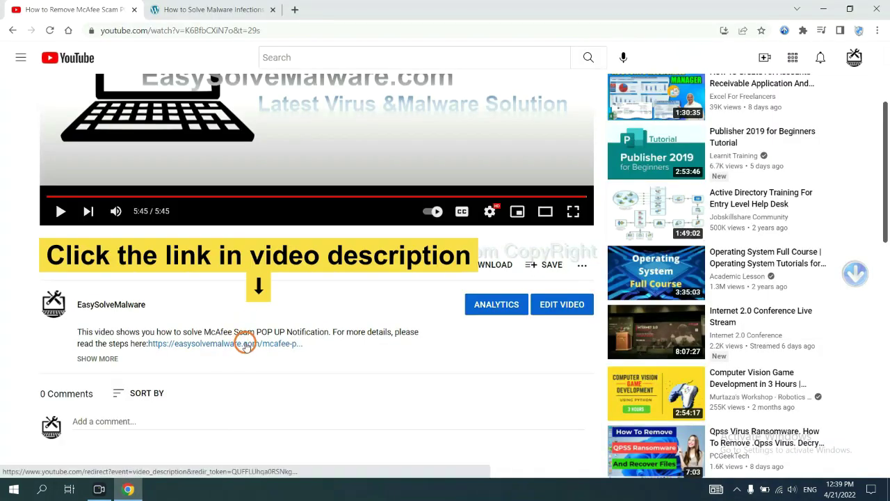
pyautogui.click(244, 343)
pyautogui.scroll(-3, 549, 100)
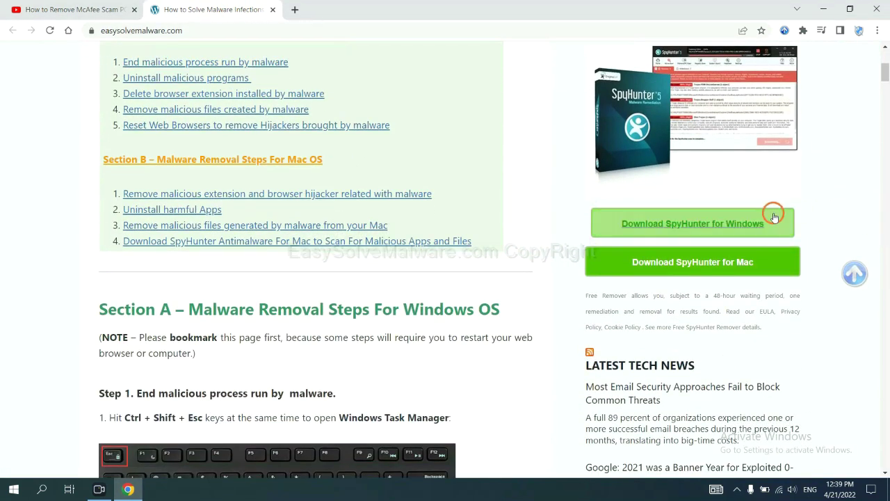
pyautogui.click(756, 221)
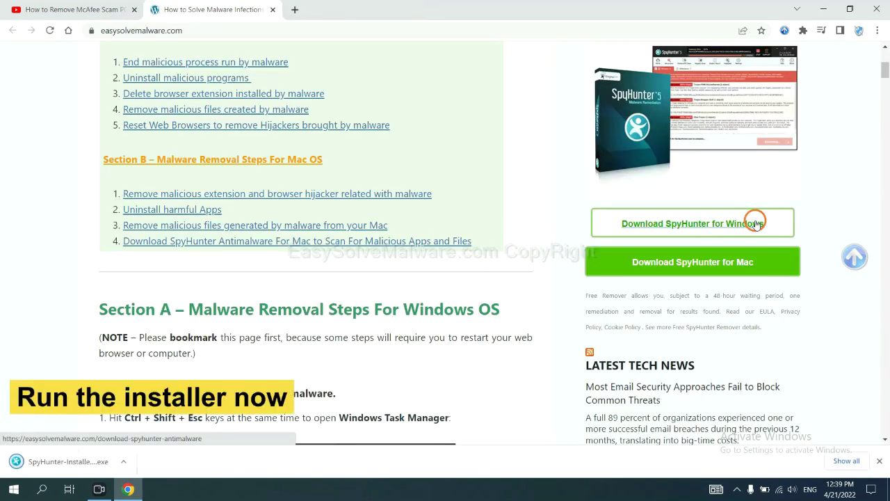
# Step: Run the downloaded SpyHunter installer in English, accept the EULA and Privacy Policy, and complete the installation
pyautogui.click(56, 462)
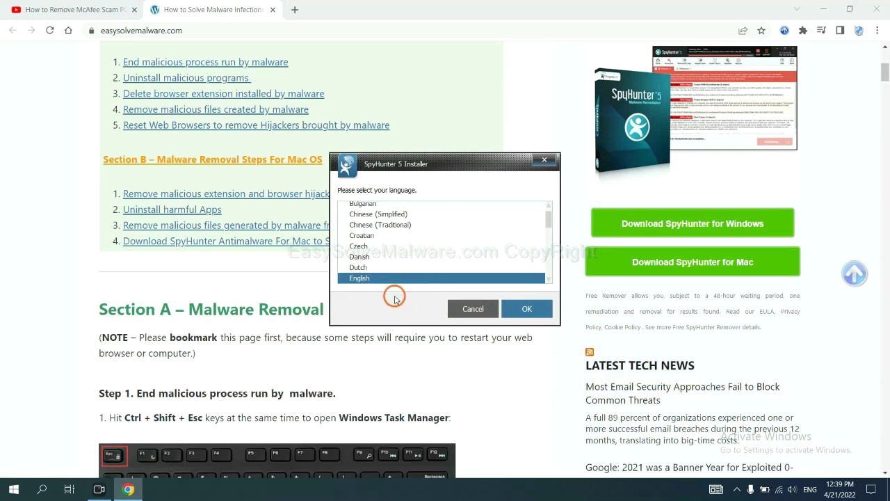
pyautogui.click(514, 306)
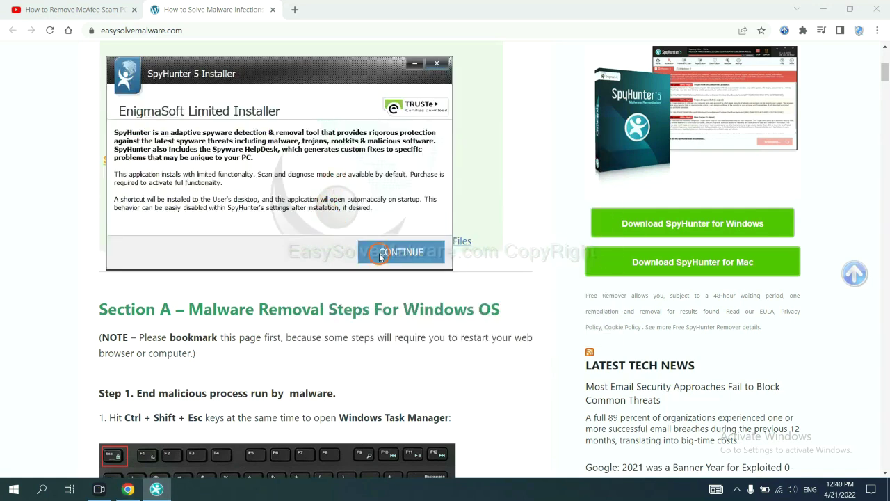
pyautogui.click(370, 252)
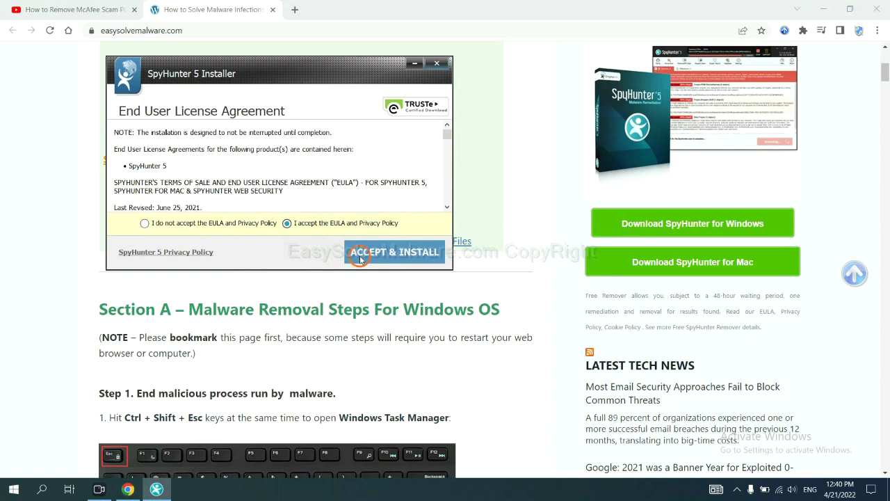
pyautogui.click(360, 257)
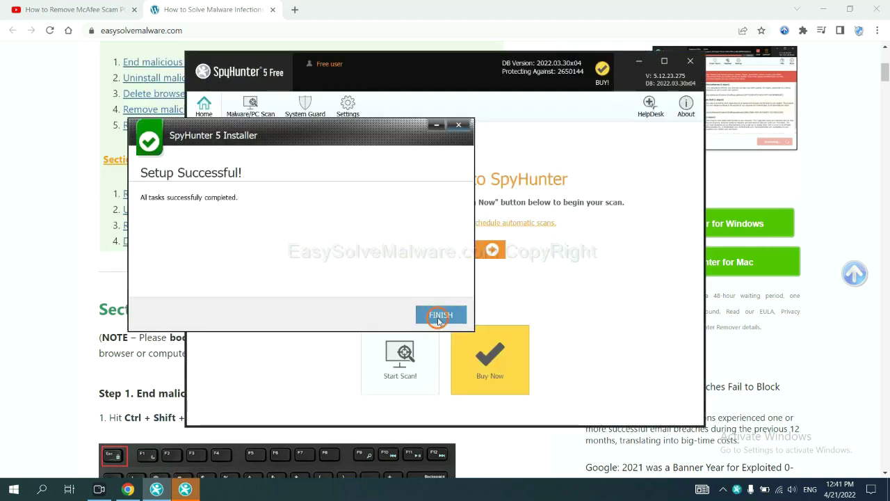
pyautogui.click(437, 313)
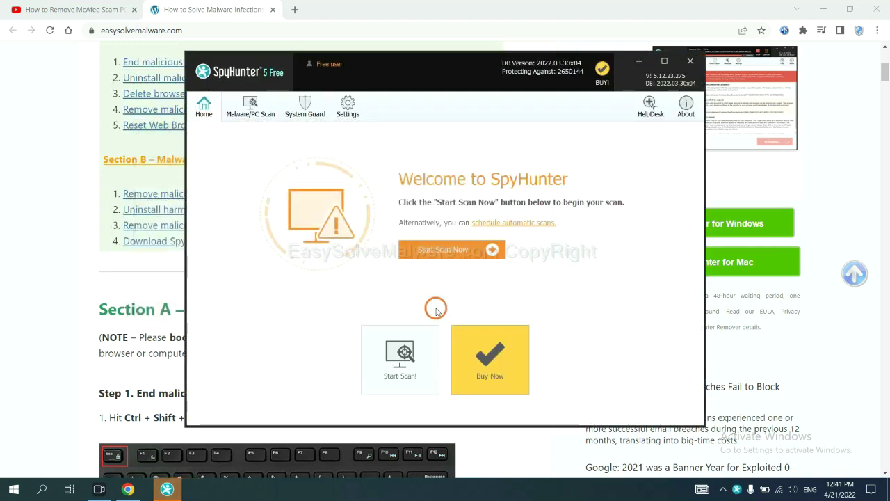
# Step: Start a SpyHunter scan and proceed past the unknown objects list with remove360.bat set to Disable
pyautogui.click(437, 253)
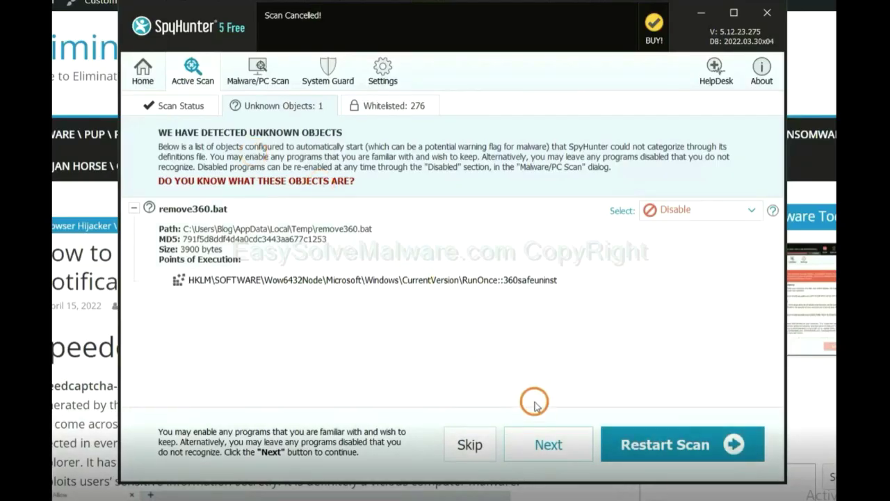
pyautogui.click(540, 444)
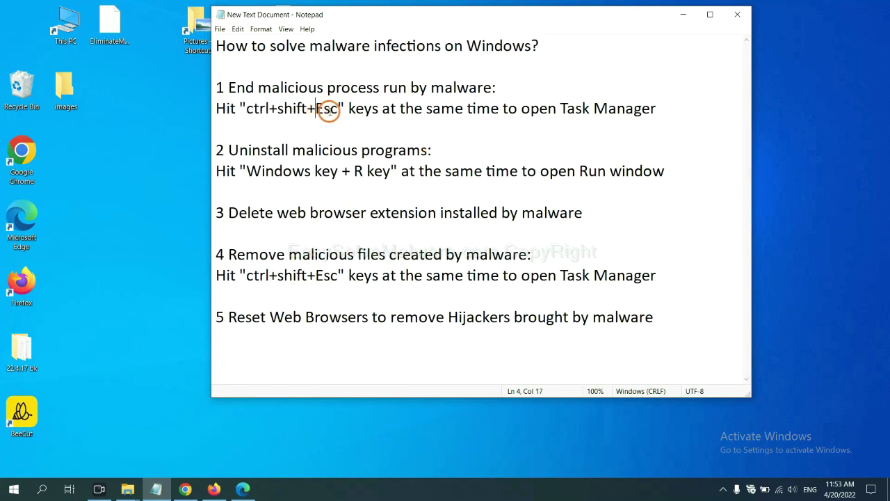
# Step: Examine the running processes in Task Manager, selecting System and Usermode Font Driver Host, and close the window
pyautogui.moveTo(320, 110); pyautogui.dragTo(248, 111)
pyautogui.hotkey('ctrl', 'shift', 'Escape')
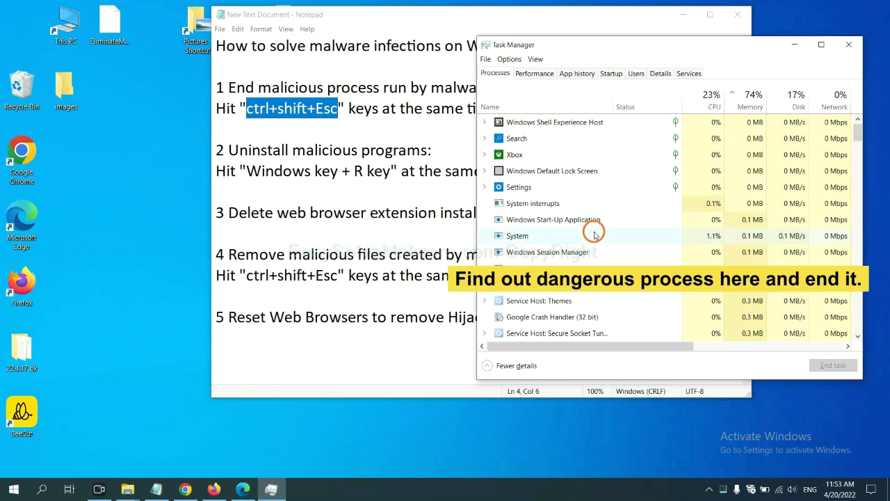
pyautogui.click(595, 235)
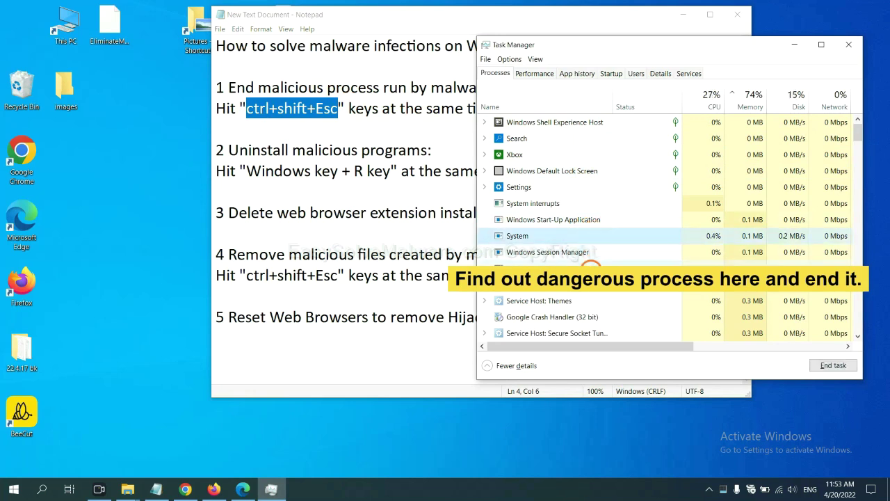
pyautogui.click(591, 268)
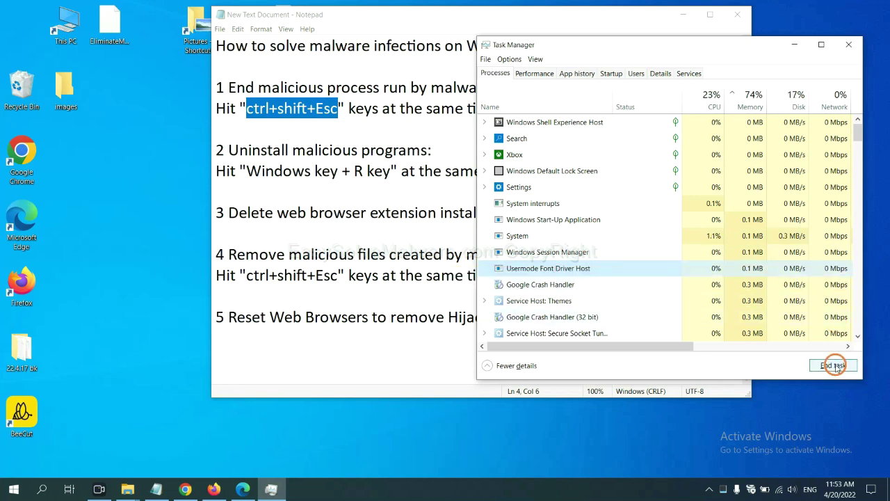
pyautogui.click(845, 46)
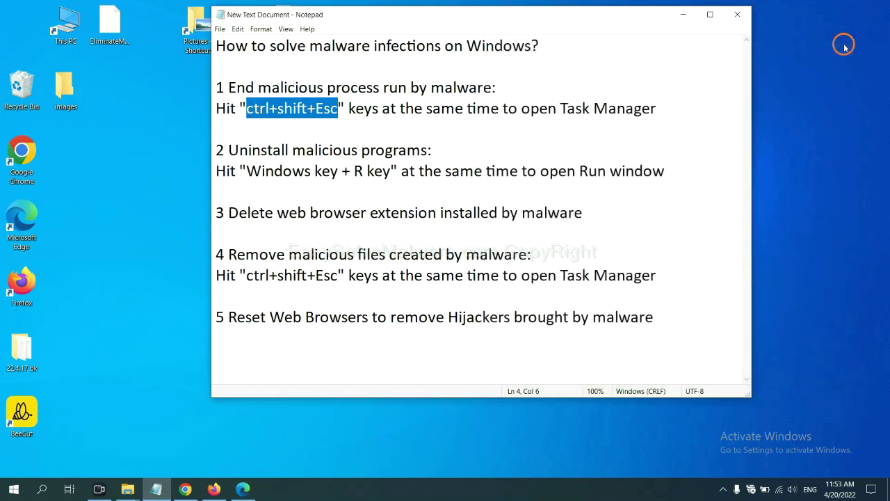
# Step: Open Control Panel from the Run dialog with the command "control panel"
pyautogui.click(555, 189)
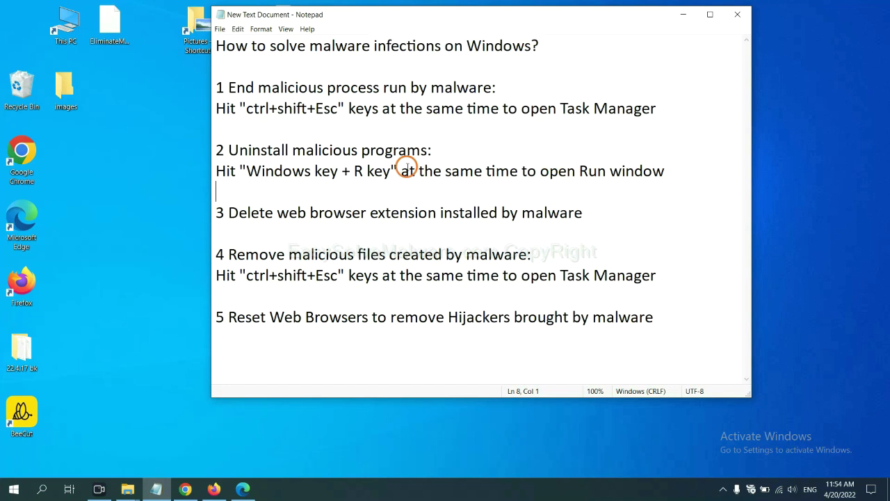
pyautogui.moveTo(240, 174); pyautogui.dragTo(387, 179)
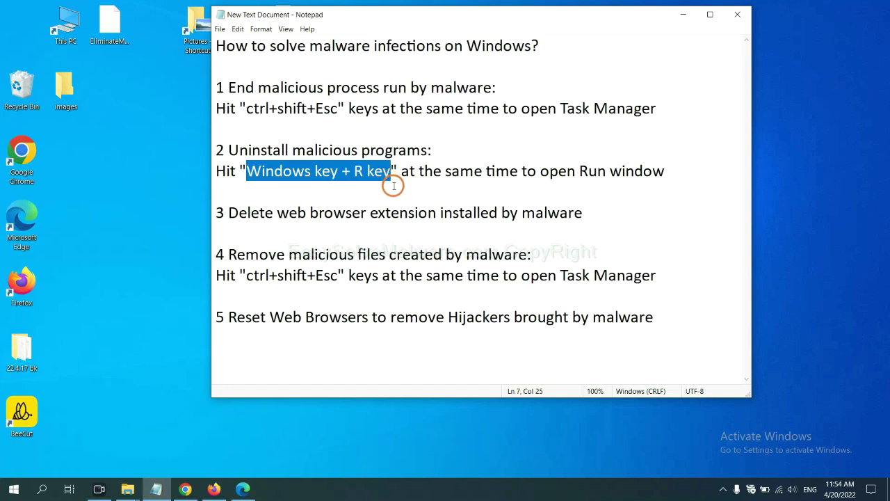
pyautogui.press('super+r')
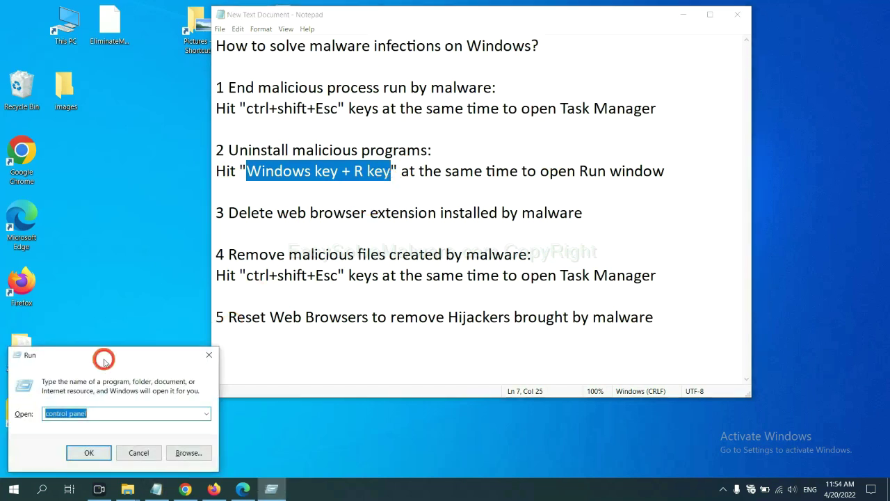
pyautogui.moveTo(104, 360); pyautogui.dragTo(680, 155)
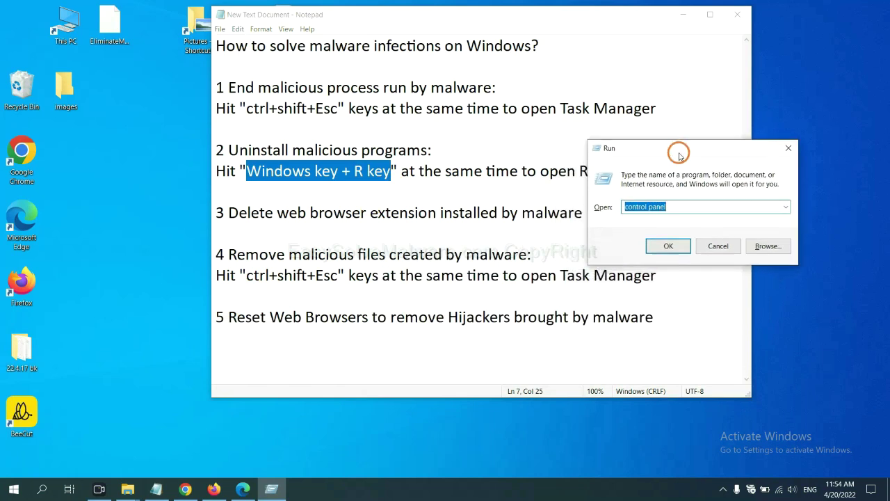
pyautogui.click(685, 206)
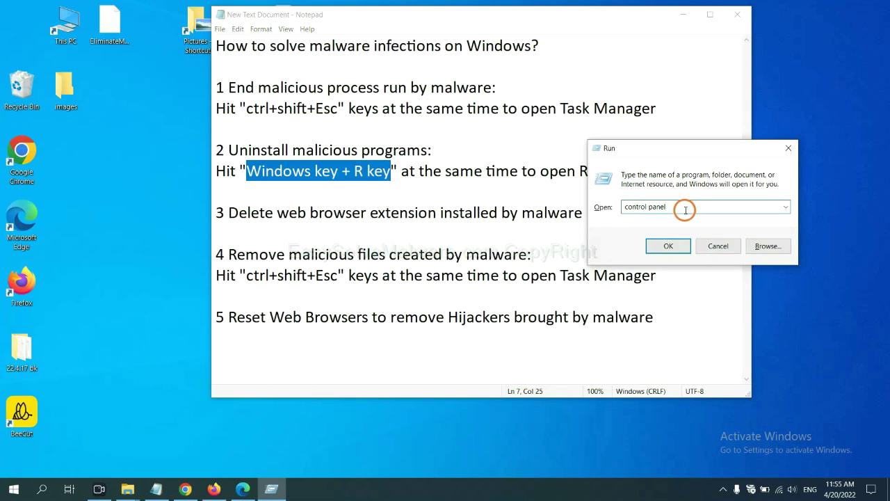
pyautogui.moveTo(666, 206); pyautogui.dragTo(605, 206)
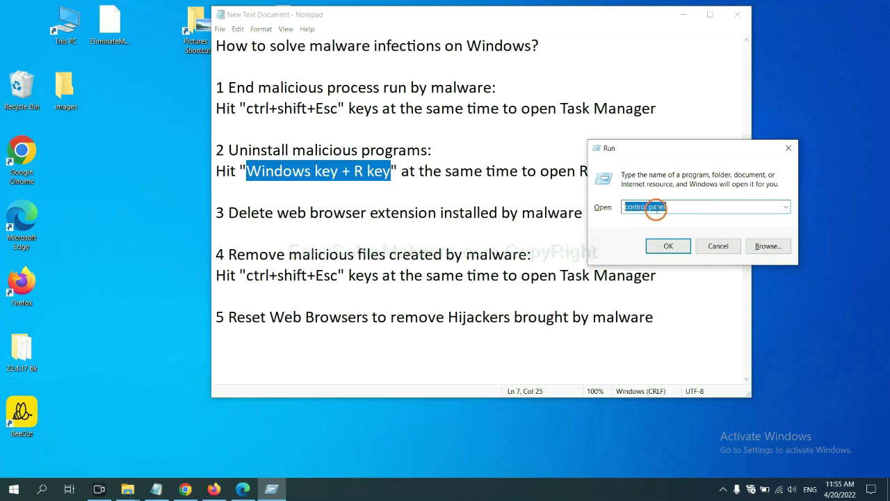
pyautogui.click(668, 247)
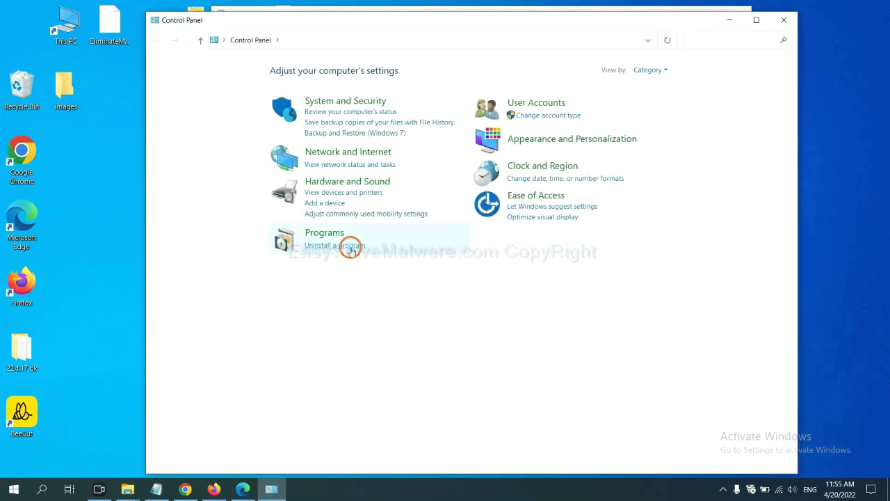
# Step: Examine the installed programs list for malicious software, selecting Xiph.Org Open Codecs 0.85.17777, and close the window
pyautogui.click(351, 247)
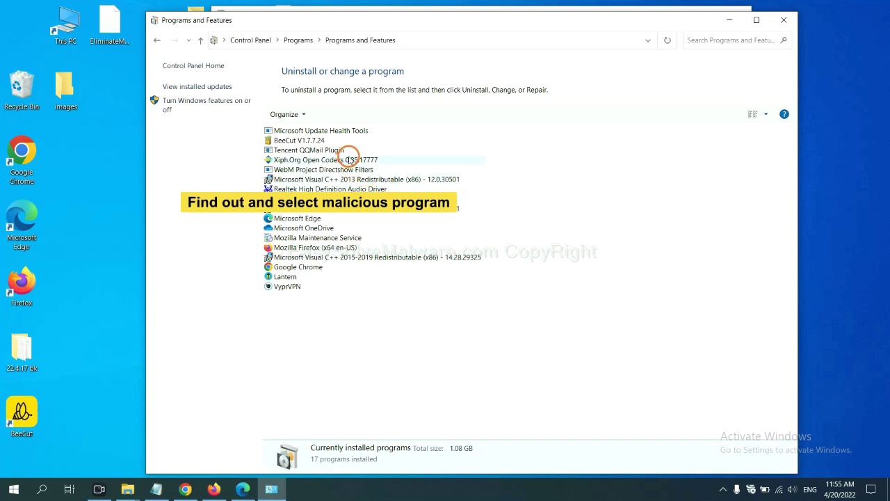
pyautogui.click(349, 160)
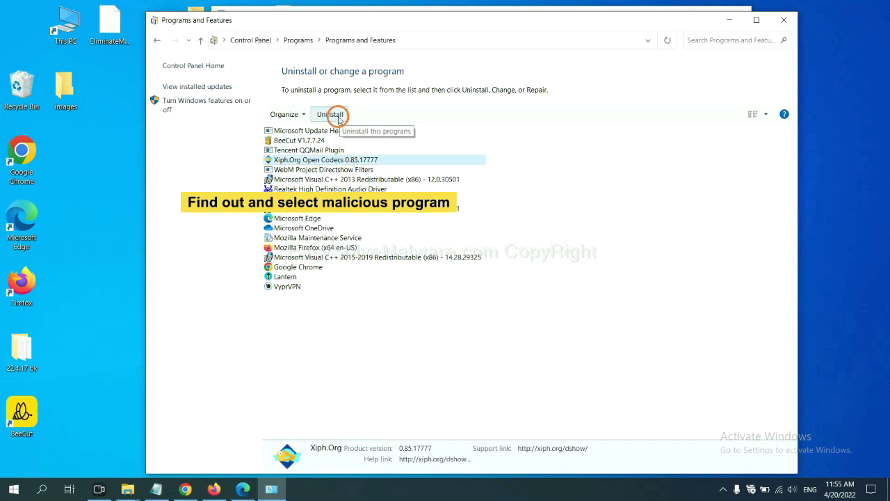
pyautogui.click(788, 23)
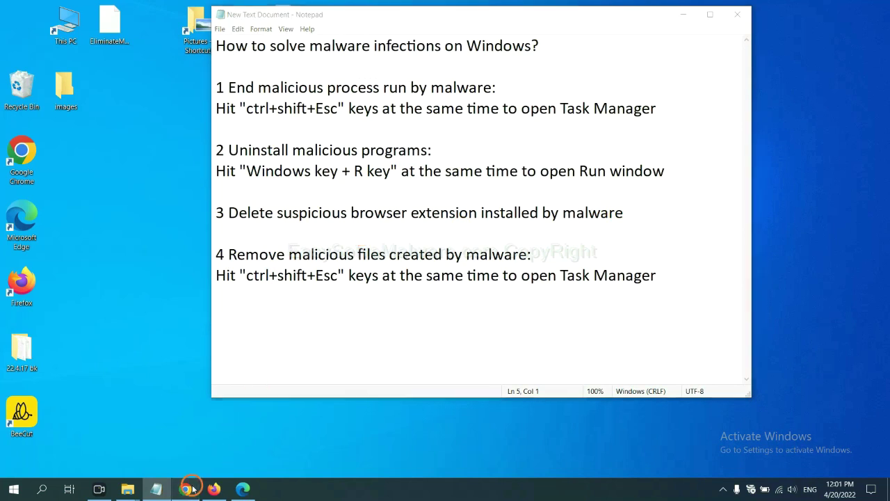
# Step: Switch to Chrome and open its Extensions page to check for suspicious extensions
pyautogui.click(188, 487)
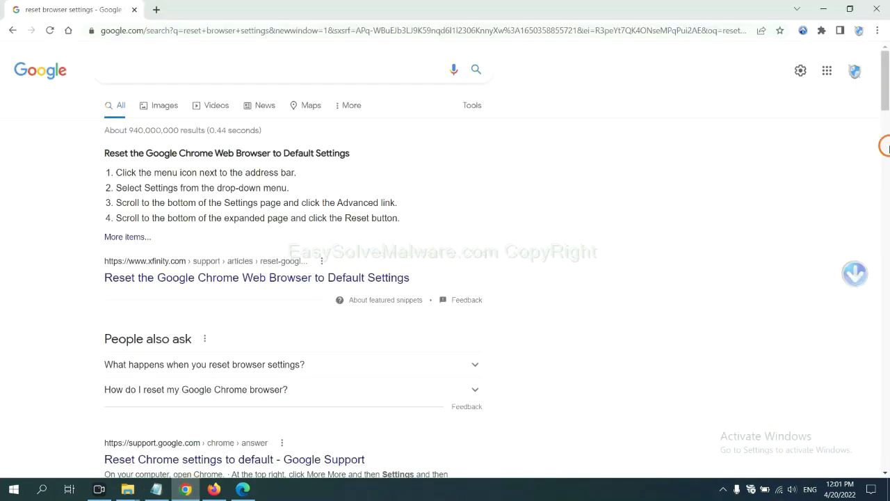
pyautogui.click(876, 31)
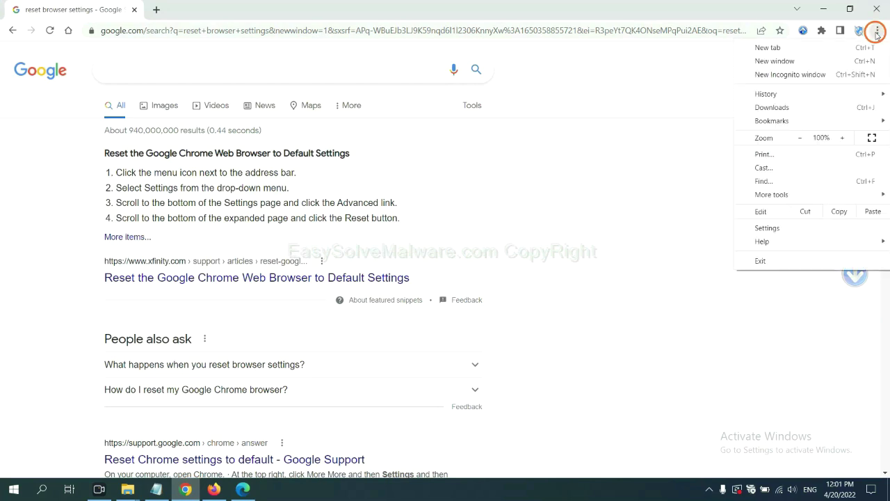
pyautogui.moveTo(798, 194)
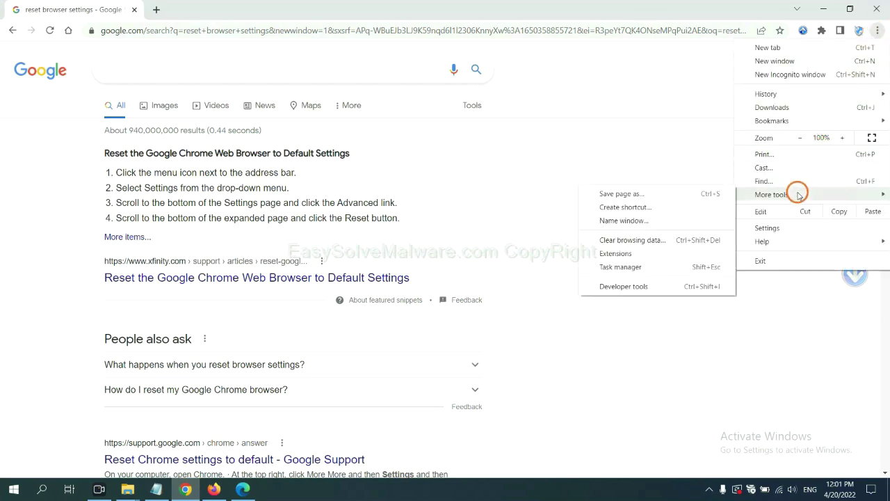
pyautogui.click(656, 252)
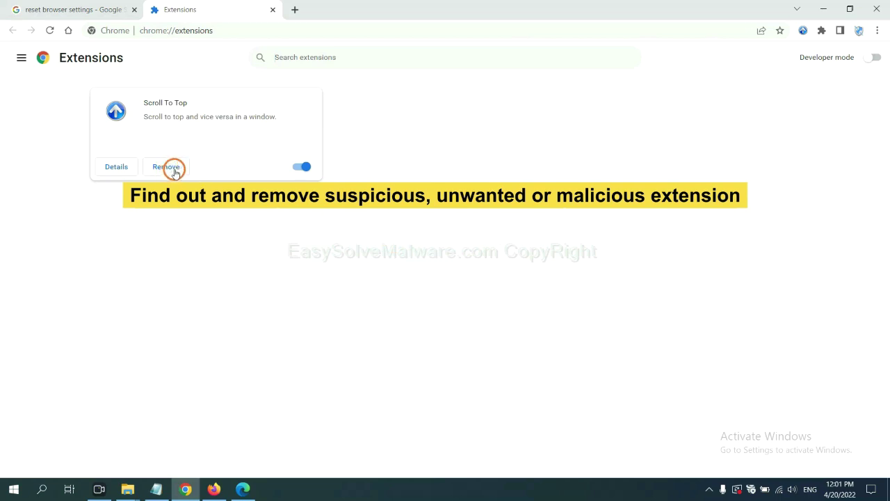
# Step: Switch to Firefox, open its add-ons manager and show the available actions for the GIPHY for Firefox extension
pyautogui.click(213, 489)
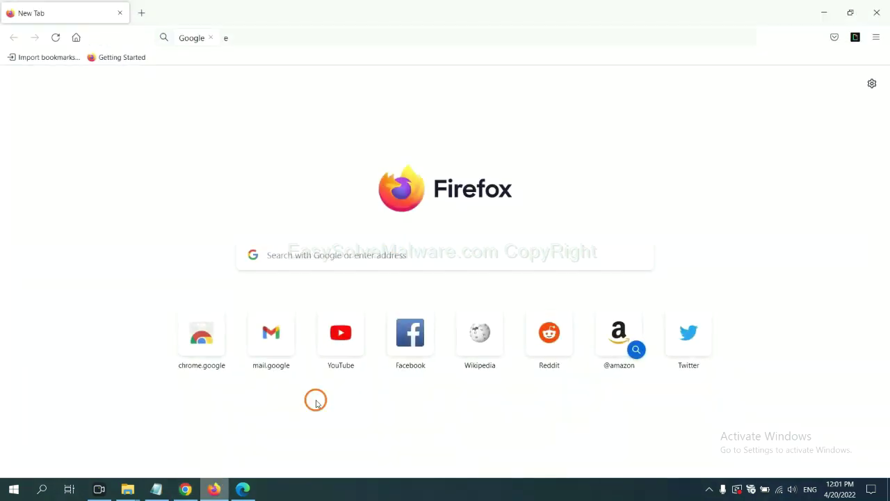
pyautogui.click(877, 38)
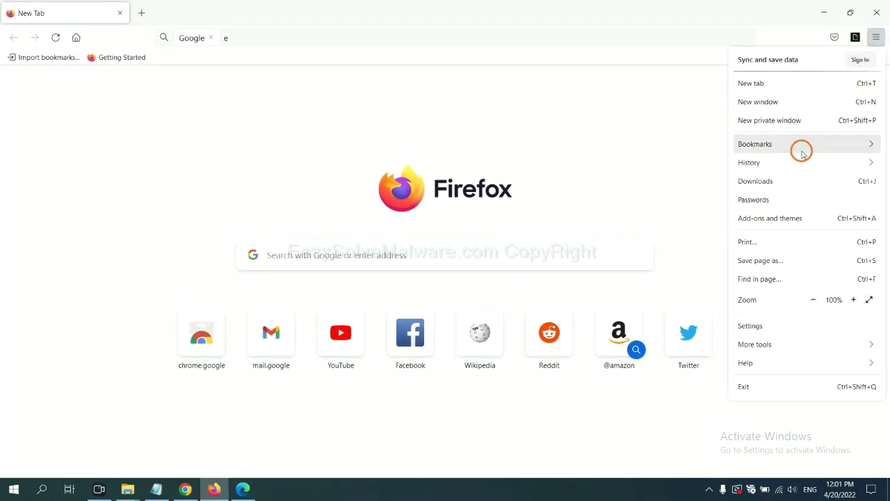
pyautogui.click(777, 224)
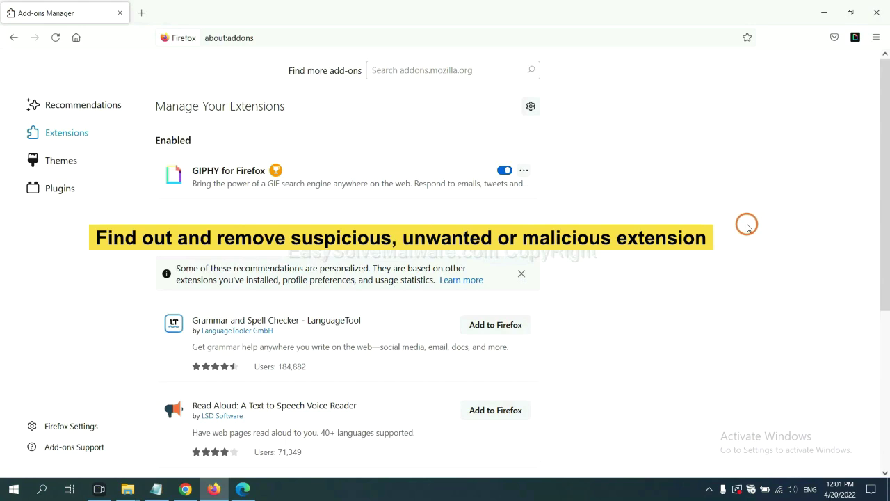
pyautogui.click(523, 171)
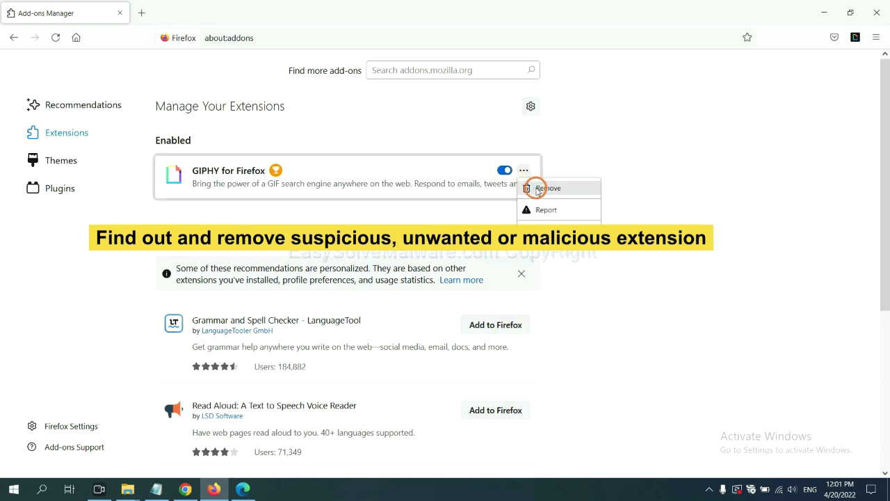
# Step: Switch to Microsoft Edge and open its extension management page
pyautogui.click(242, 491)
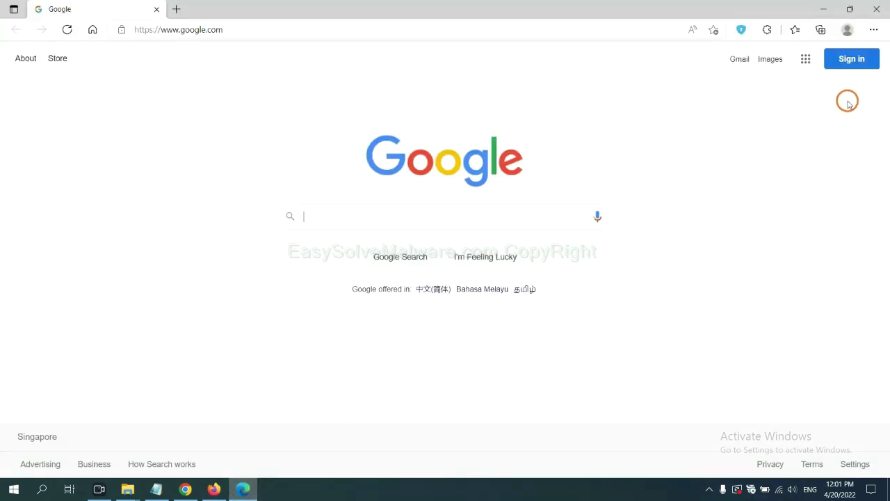
pyautogui.click(872, 30)
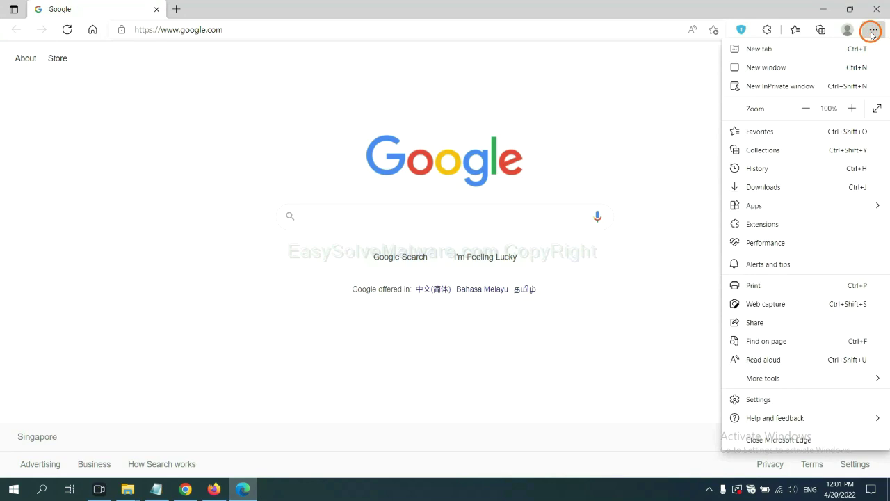
pyautogui.rightClick(765, 226)
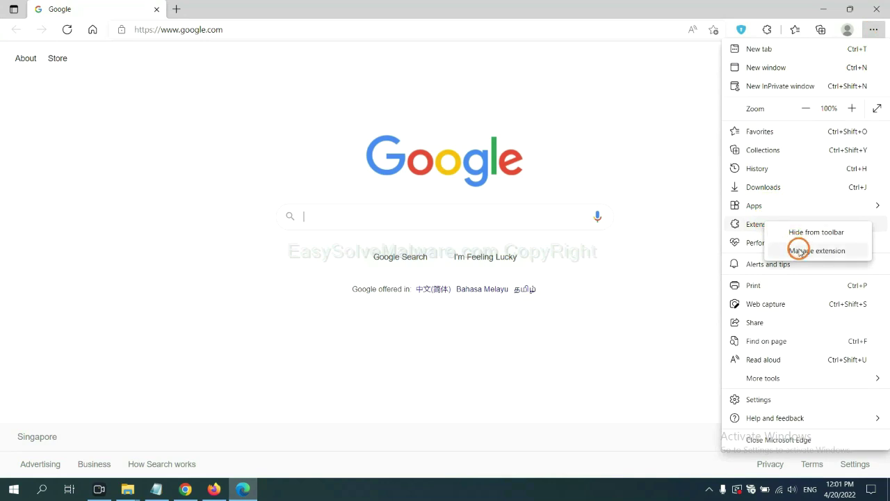
pyautogui.click(800, 251)
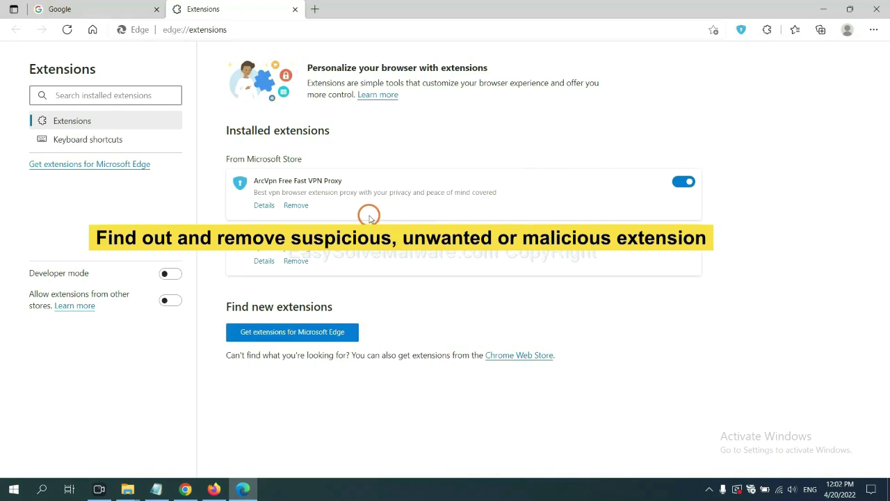
# Step: Remove the ArcVpn Free Fast VPN Proxy extension from Edge and return to the desktop
pyautogui.click(295, 205)
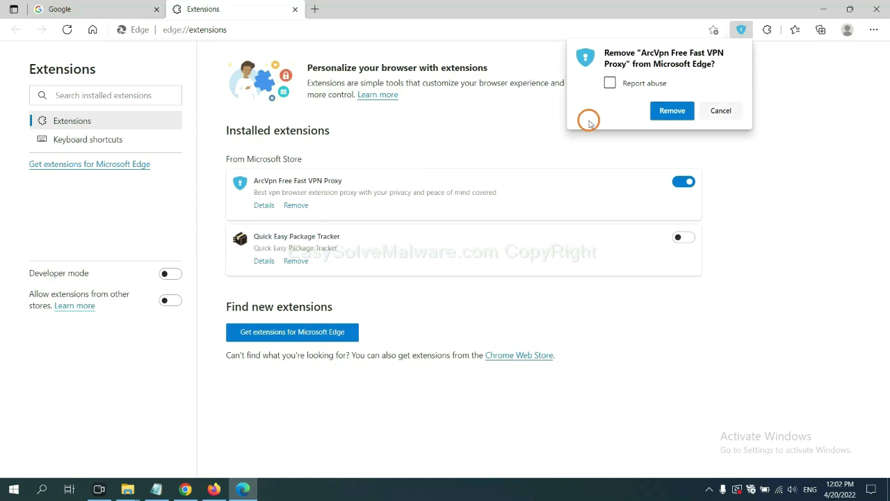
pyautogui.click(664, 111)
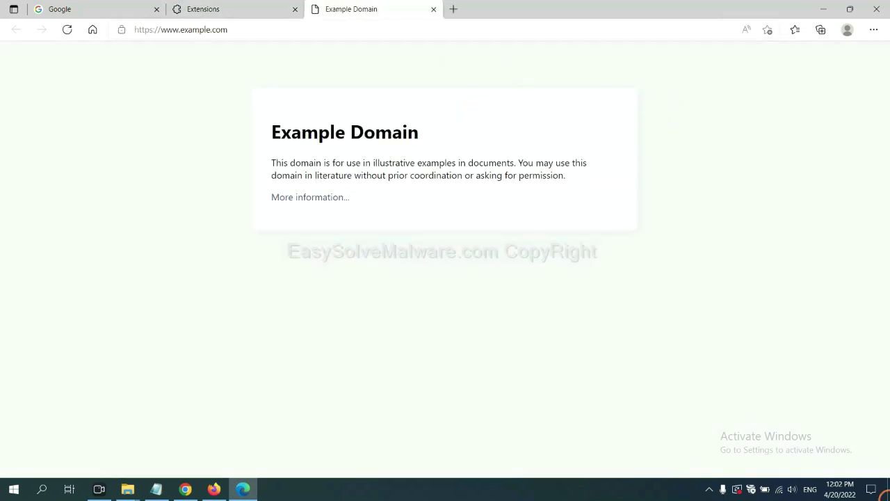
pyautogui.click(887, 491)
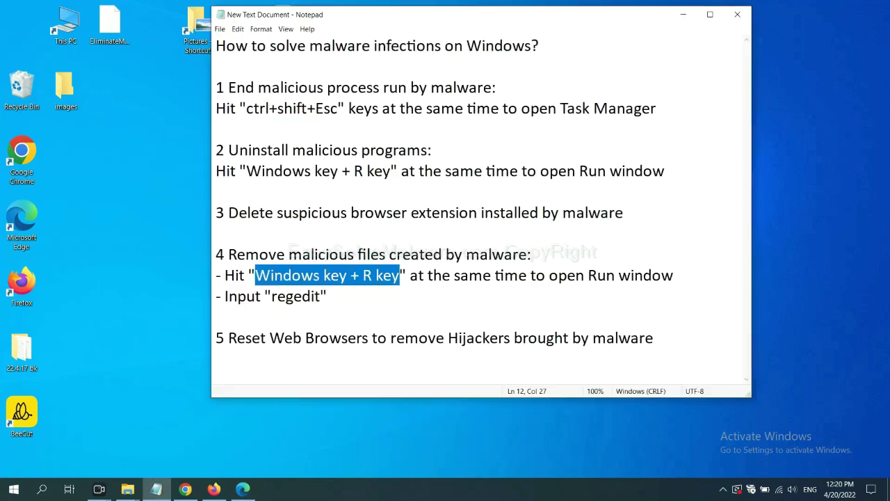
pyautogui.click(604, 273)
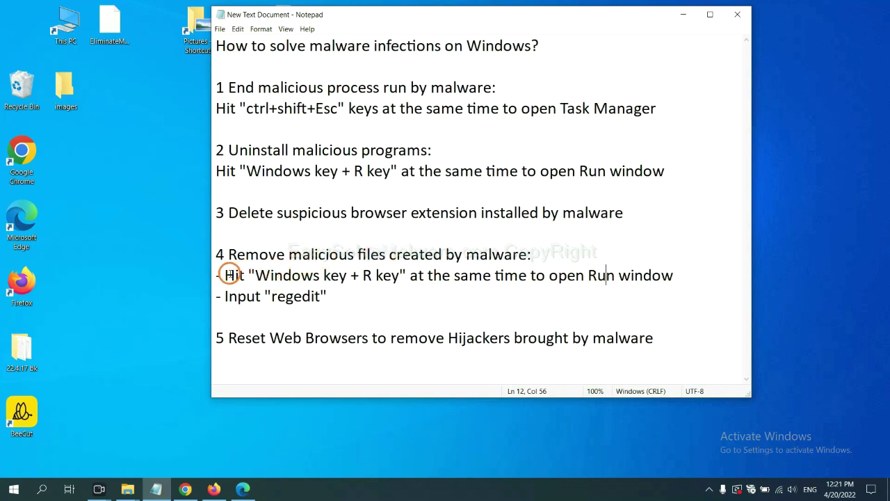
pyautogui.moveTo(230, 275); pyautogui.dragTo(512, 285)
pyautogui.click(512, 285)
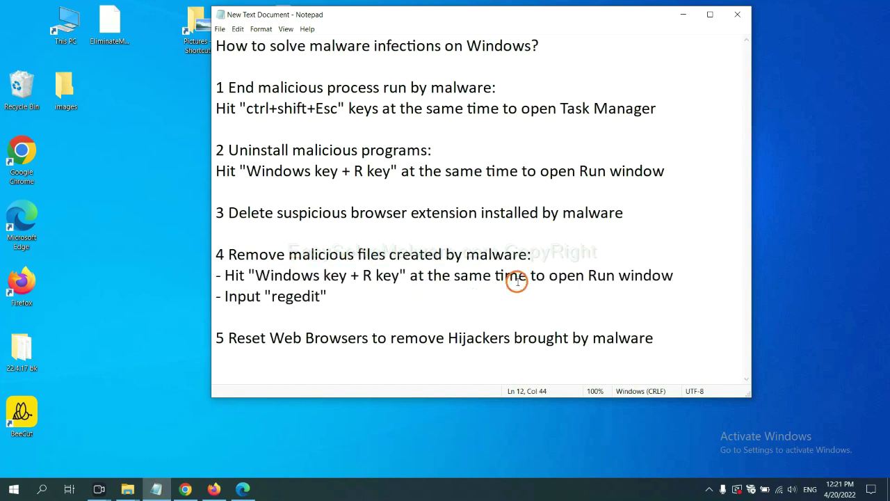
# Step: Open Registry Editor from the Run dialog with the command "regedit"
pyautogui.press('super+r')
pyautogui.moveTo(169, 353); pyautogui.dragTo(711, 179)
pyautogui.click(659, 240)
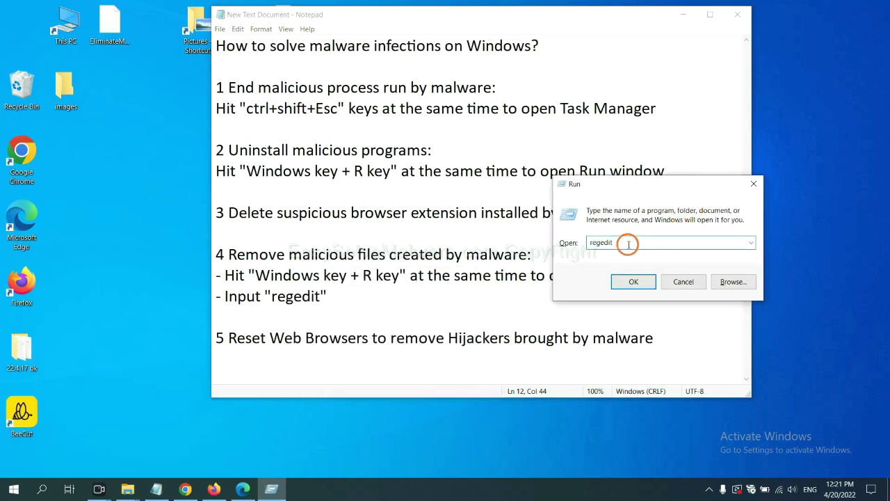
pyautogui.click(631, 280)
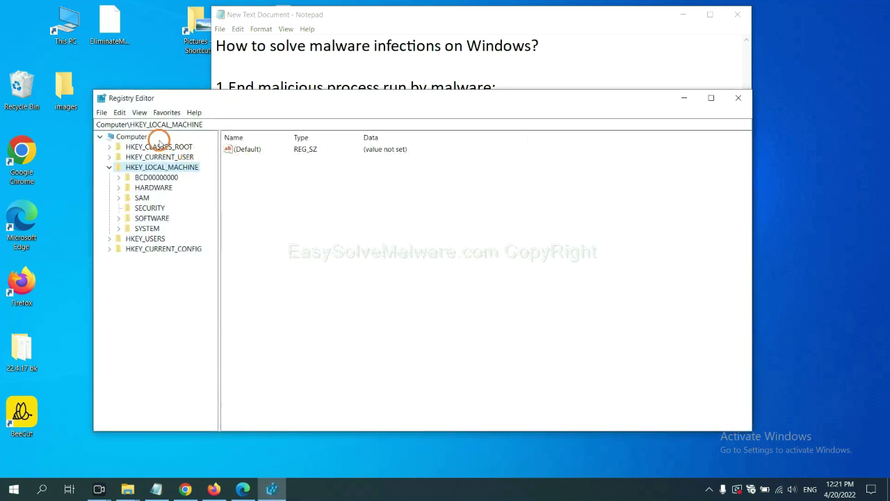
# Step: Search the registry for "beecut" and show the available actions for the FEATURE_BROWSER_EMULATION key
pyautogui.click(121, 112)
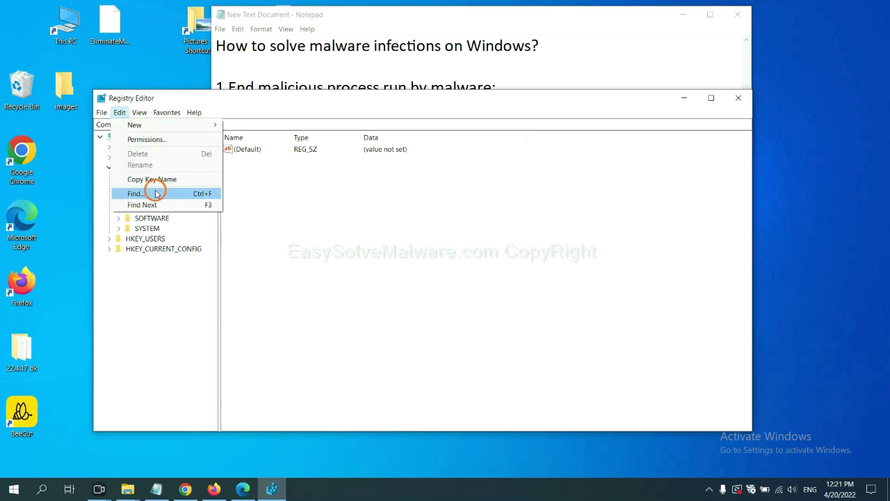
pyautogui.click(157, 194)
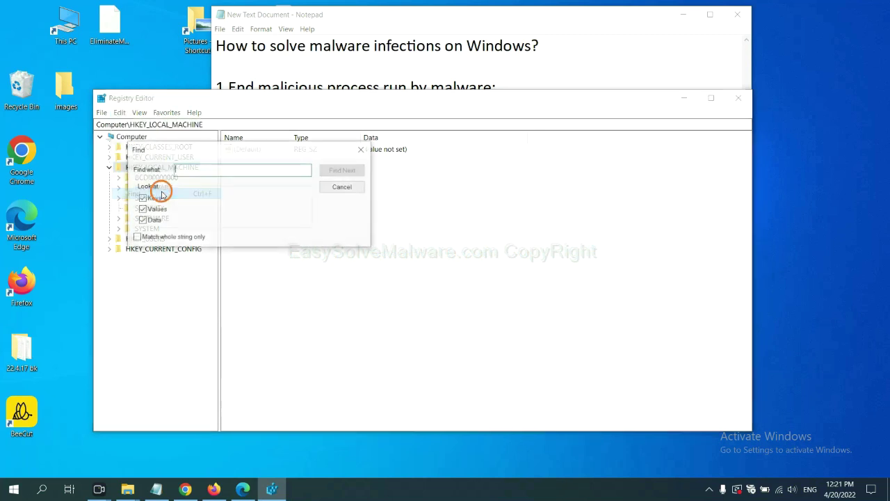
pyautogui.moveTo(252, 149); pyautogui.dragTo(340, 170)
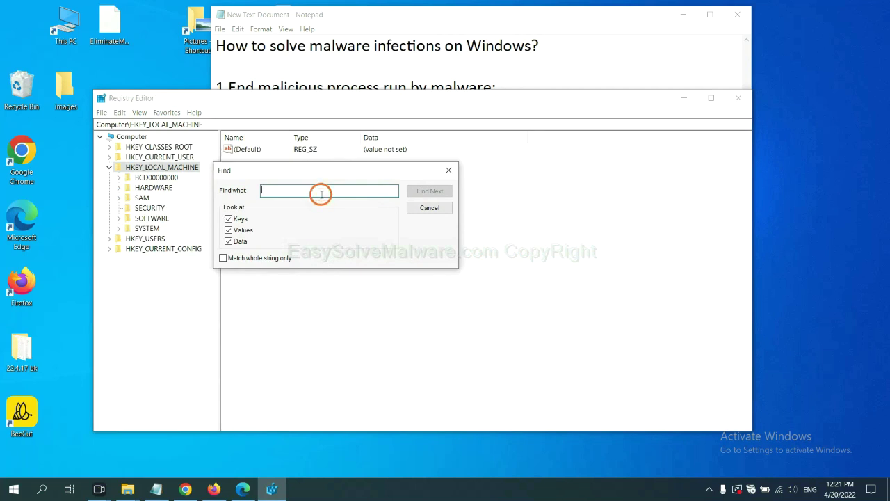
pyautogui.write('be')
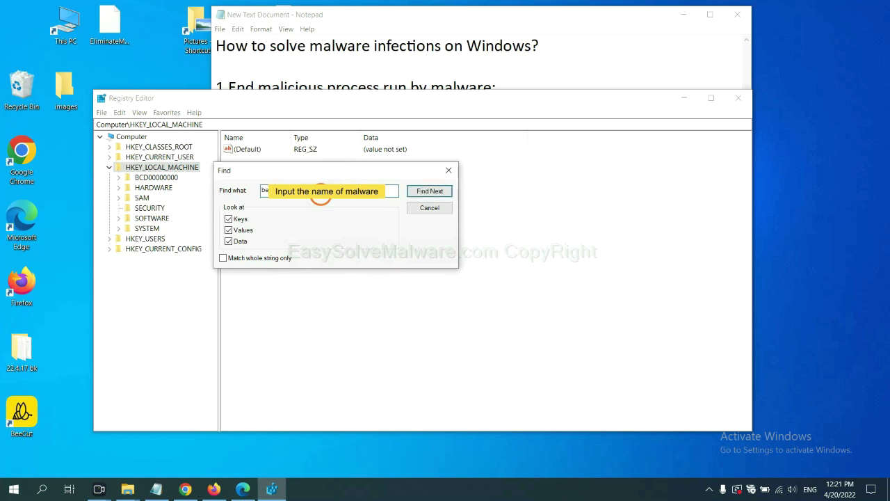
pyautogui.write('ecut')
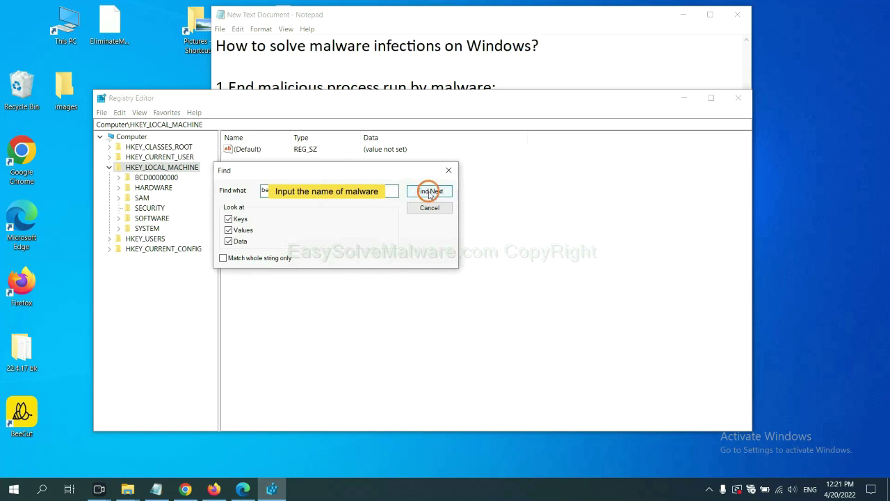
pyautogui.click(429, 191)
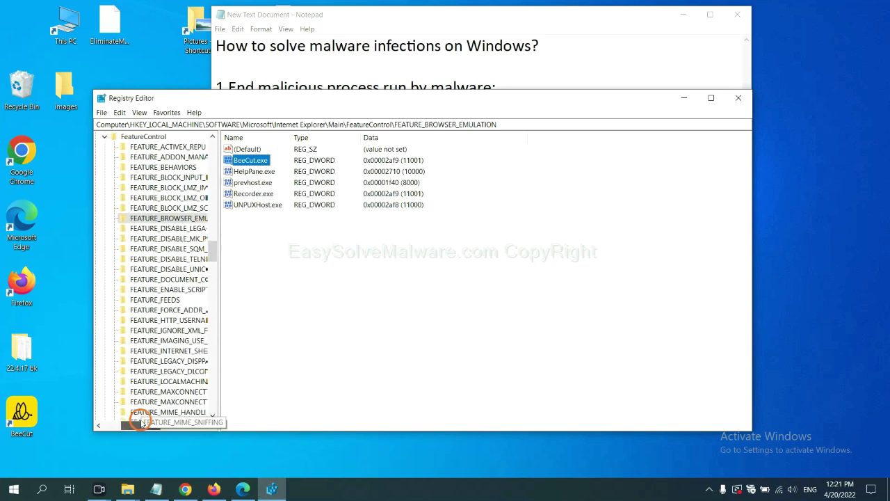
pyautogui.moveTo(141, 422); pyautogui.dragTo(132, 424)
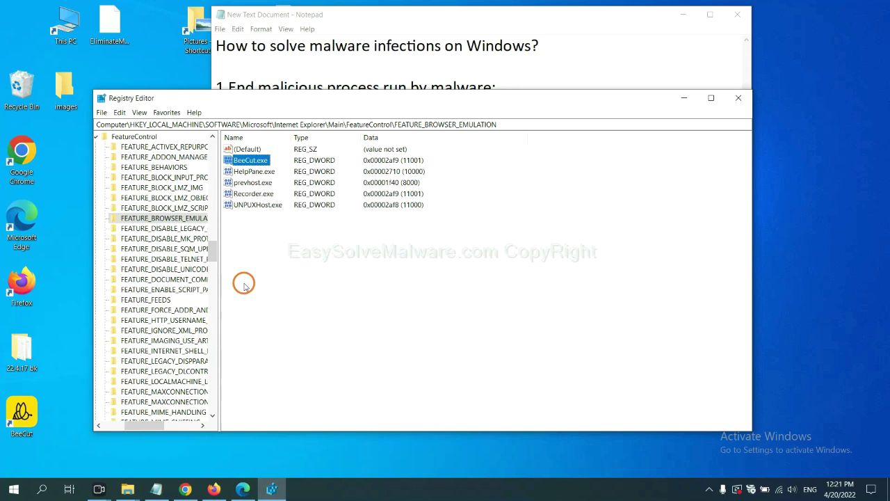
pyautogui.rightClick(182, 218)
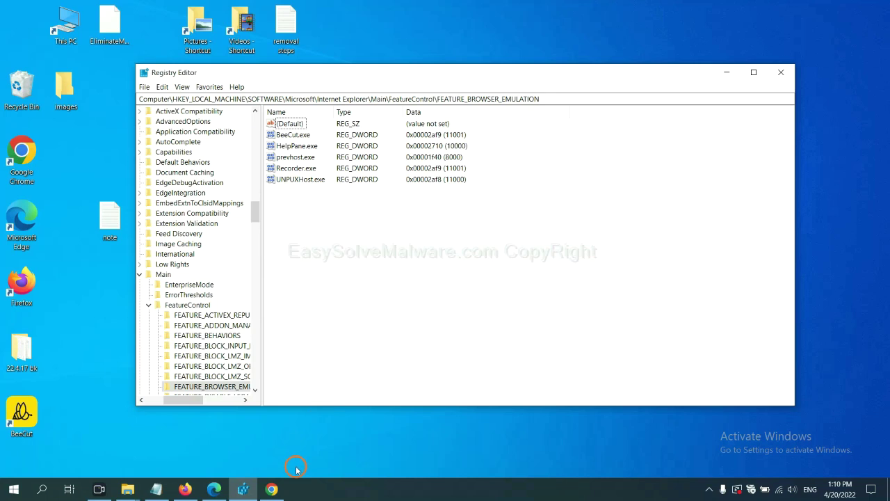
# Step: Switch to Chrome and look over the removal steps and SpyHunter download options on easysolvemalware.com
pyautogui.click(273, 490)
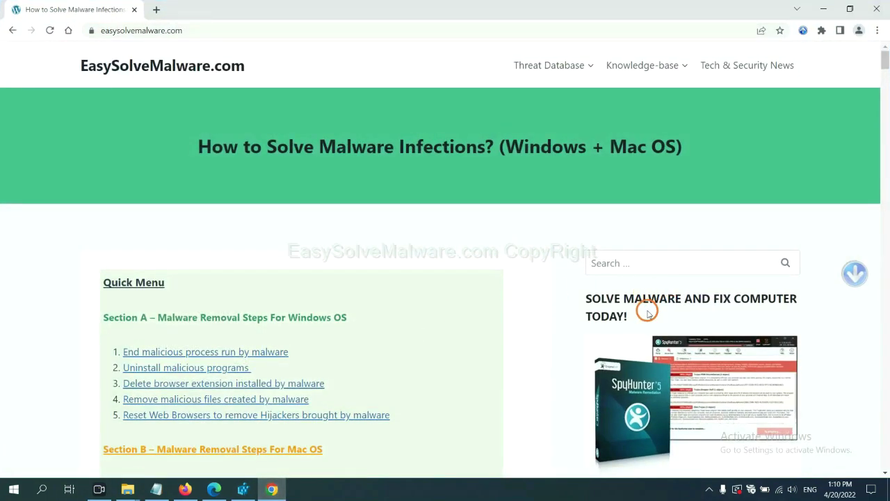
pyautogui.scroll(-1, 645, 313)
pyautogui.scroll(1, 643, 320)
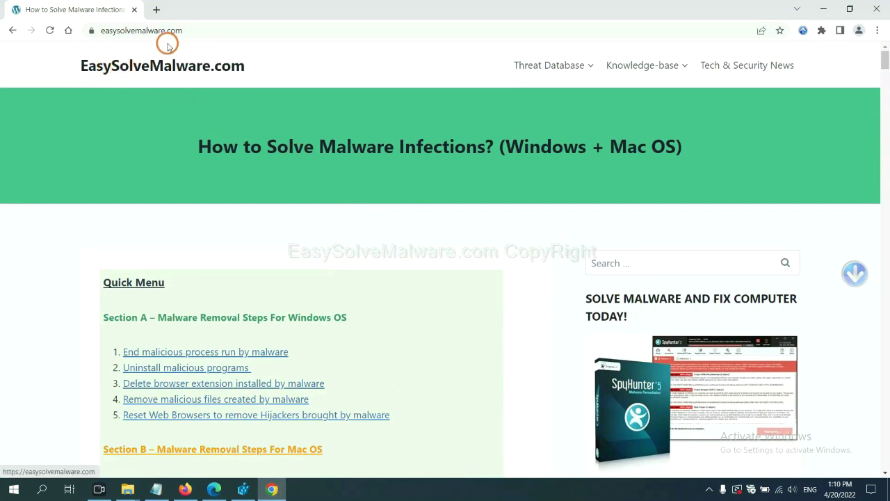
pyautogui.scroll(-2, 730, 320)
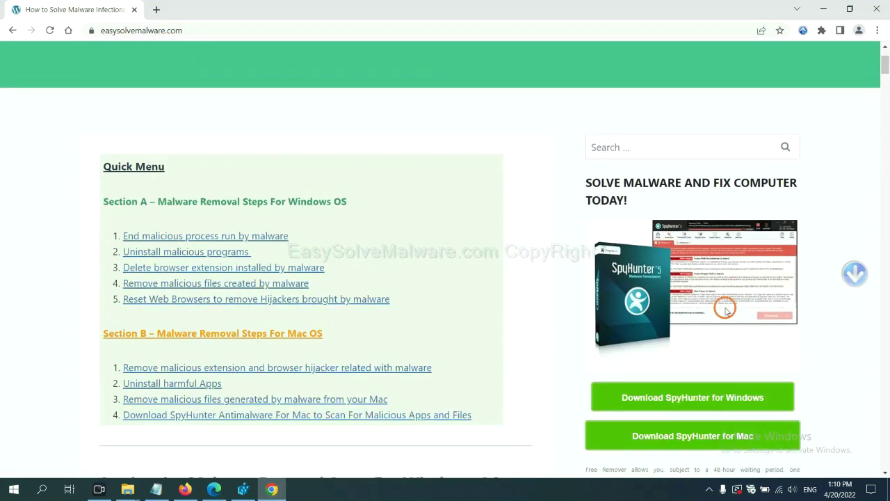
pyautogui.scroll(-1, 723, 306)
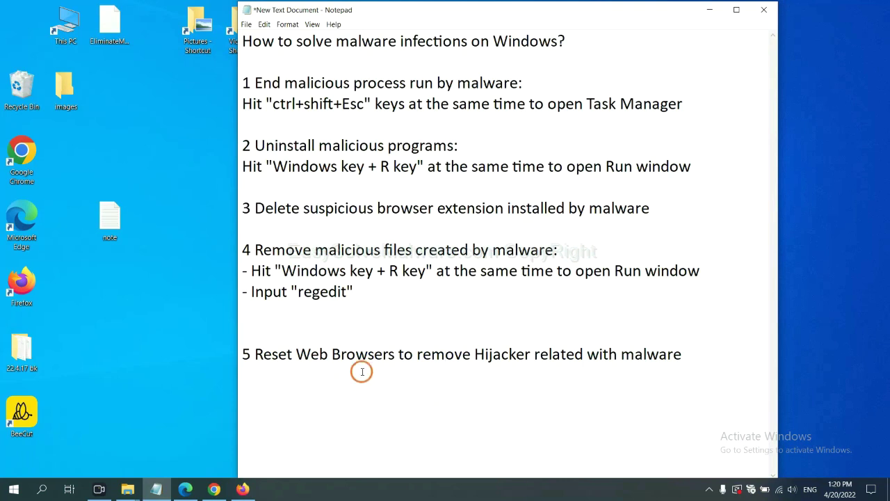
# Step: Switch to Chrome, search its settings for "reset" and choose to restore settings to their original defaults, leaving the confirmation open
pyautogui.click(207, 490)
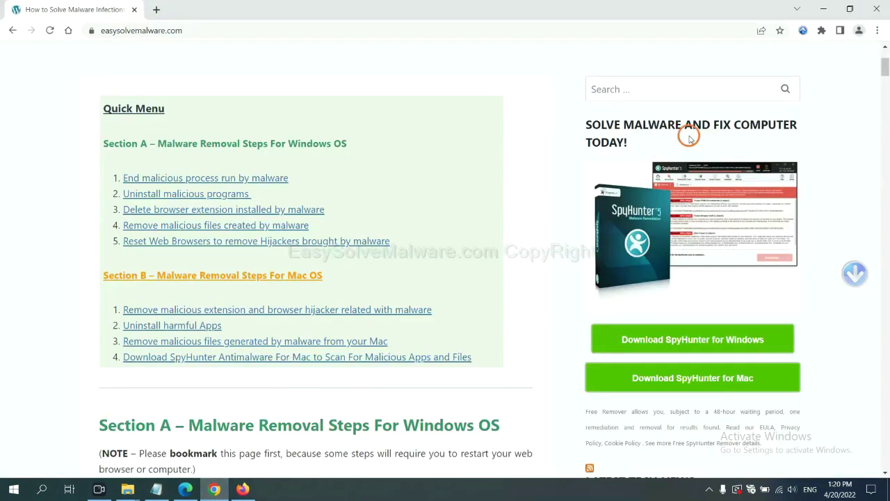
pyautogui.click(878, 31)
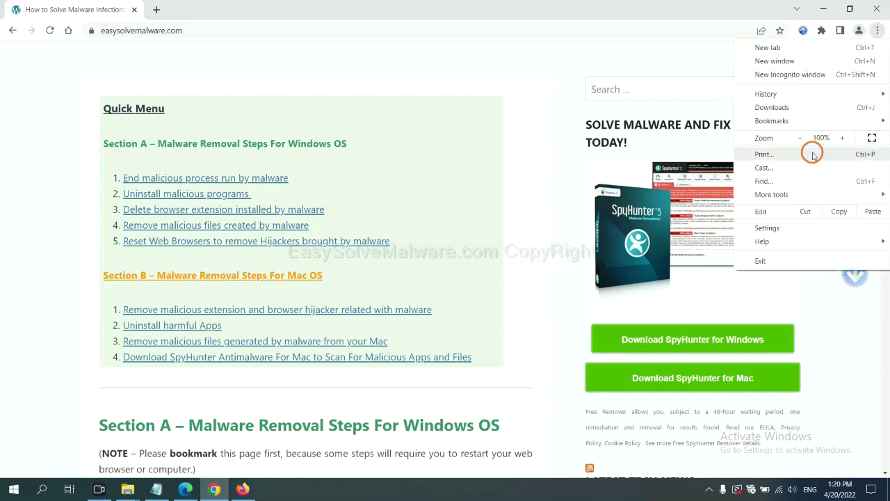
pyautogui.click(778, 227)
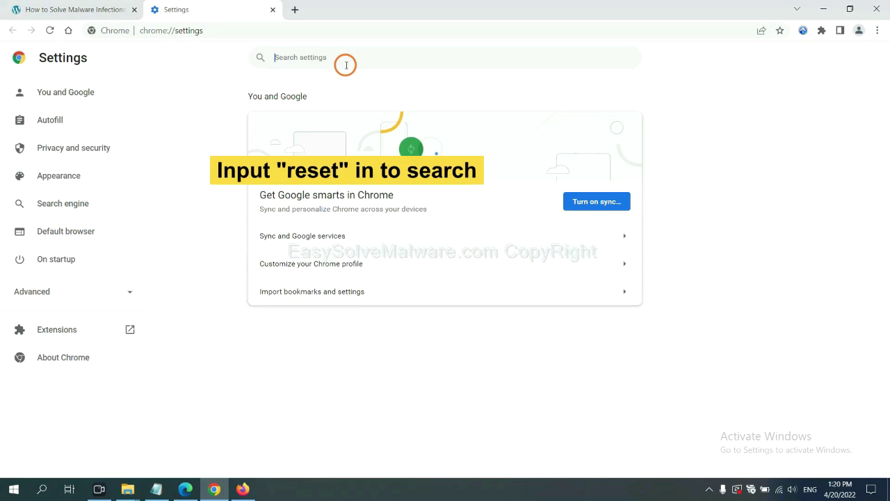
pyautogui.click(346, 65)
pyautogui.write('reset')
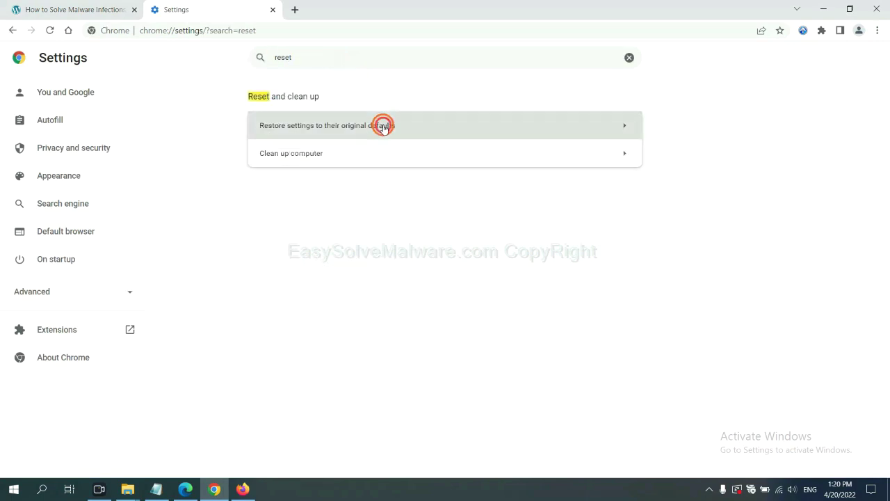
pyautogui.click(380, 124)
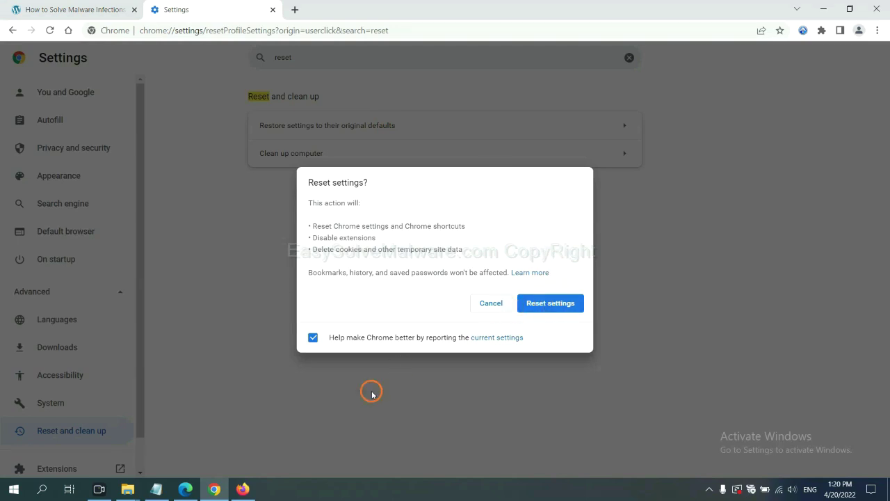
# Step: Switch to Firefox and start a refresh to its default settings from the troubleshooting information page
pyautogui.click(242, 487)
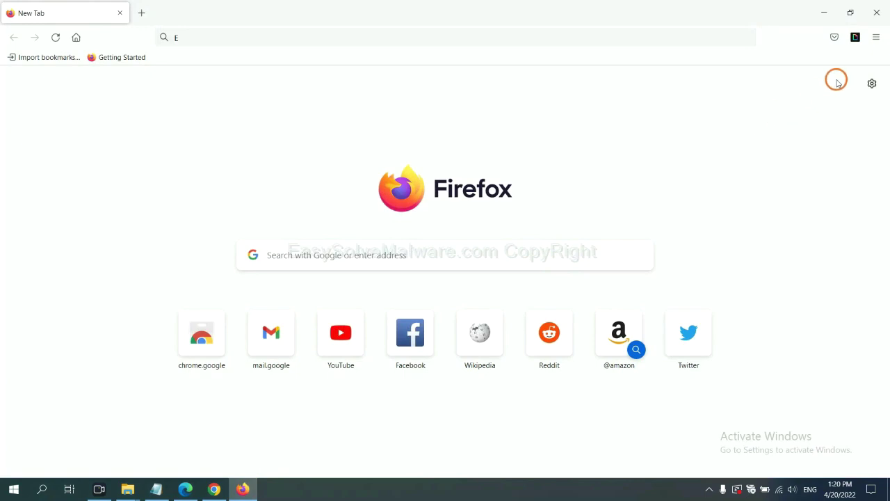
pyautogui.click(876, 39)
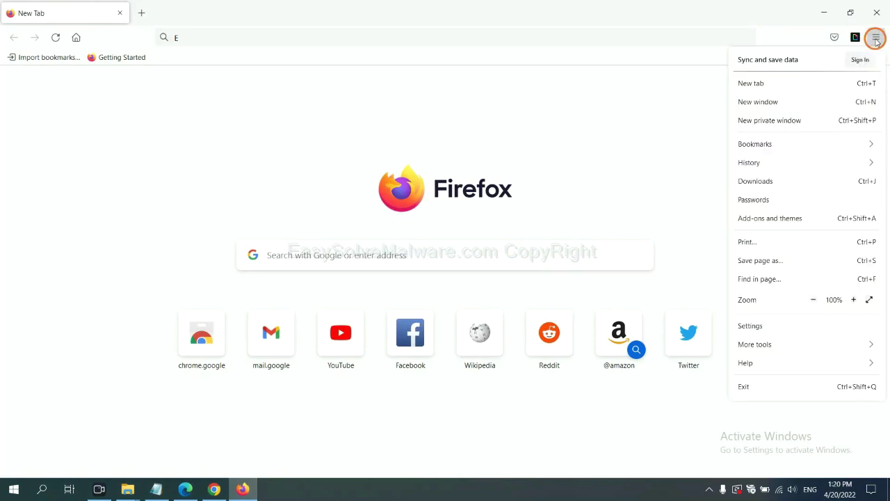
pyautogui.click(764, 360)
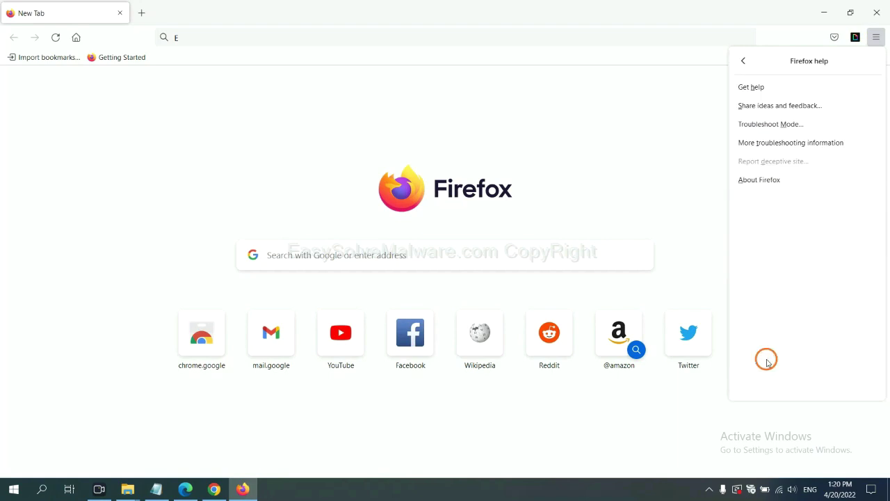
pyautogui.click(781, 145)
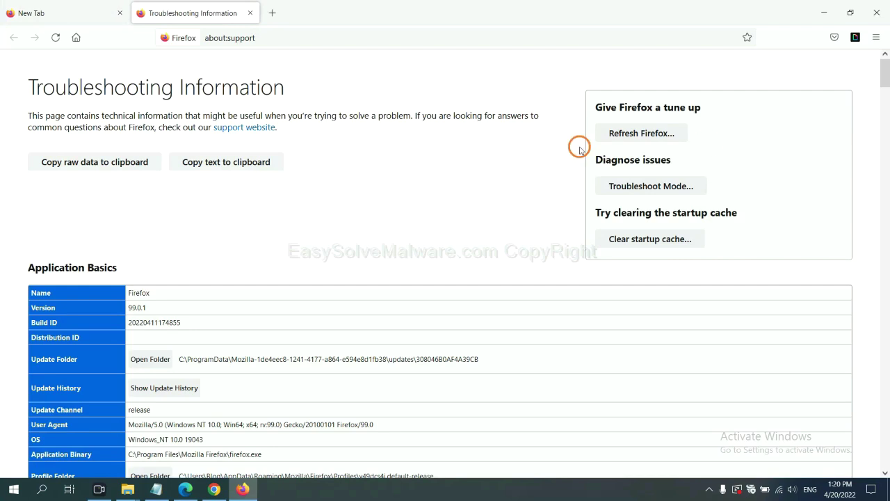
pyautogui.click(625, 136)
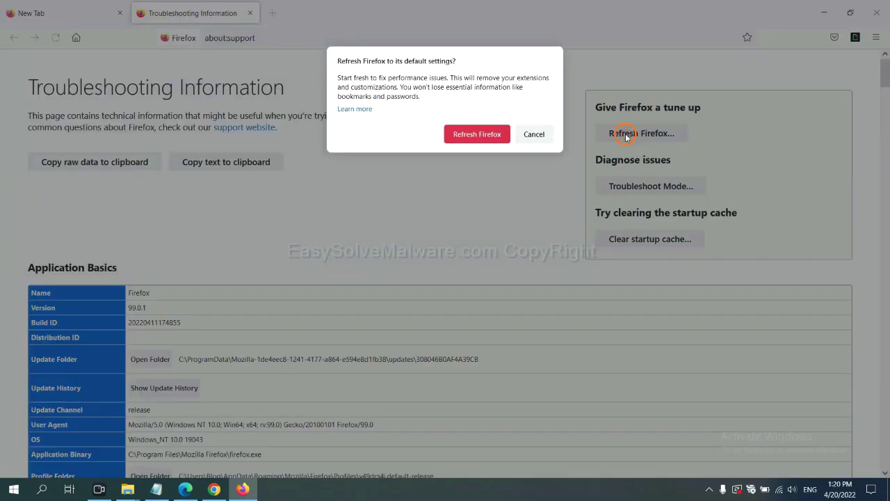
pyautogui.click(482, 137)
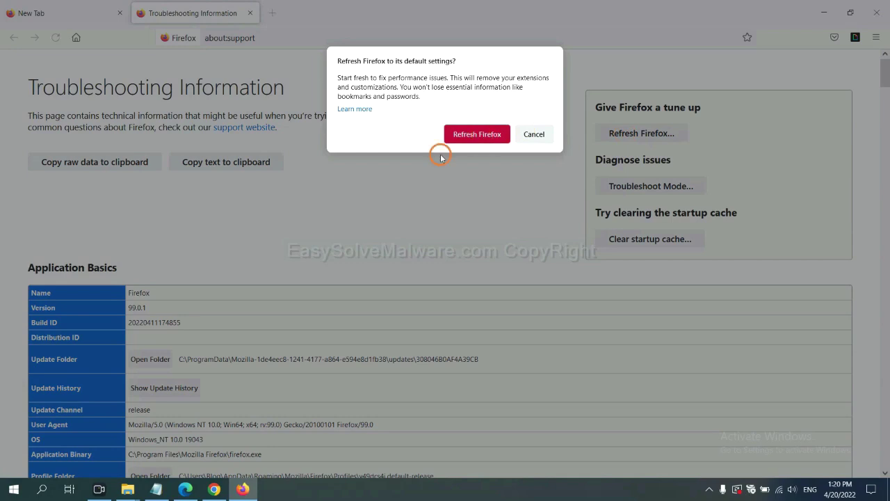
# Step: Switch to Microsoft Edge, search its settings for "reset" and choose to restore settings to their default values
pyautogui.click(185, 489)
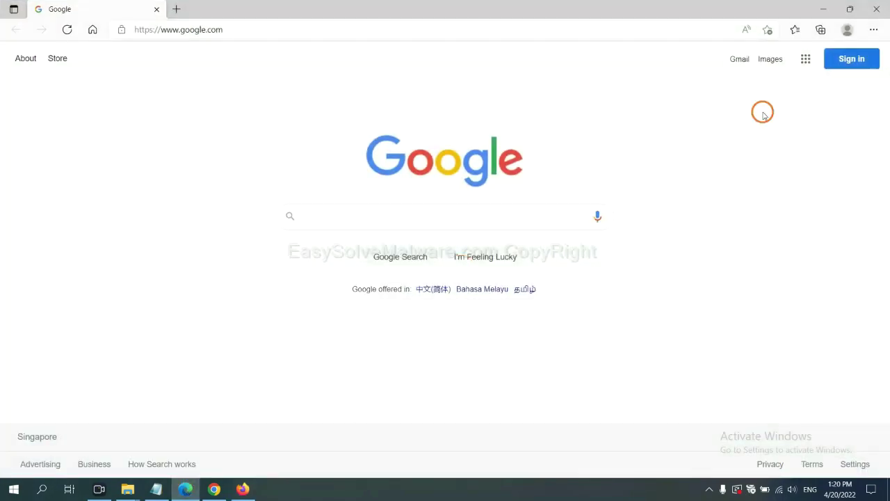
pyautogui.click(873, 30)
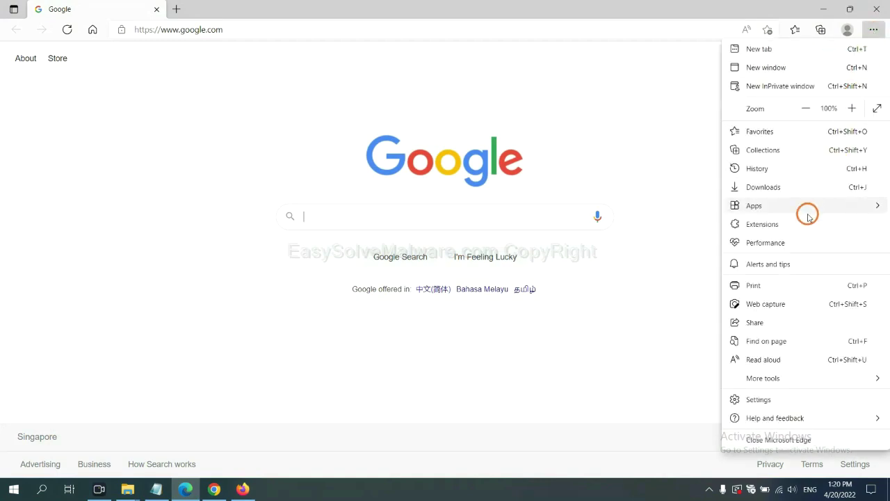
pyautogui.click(767, 400)
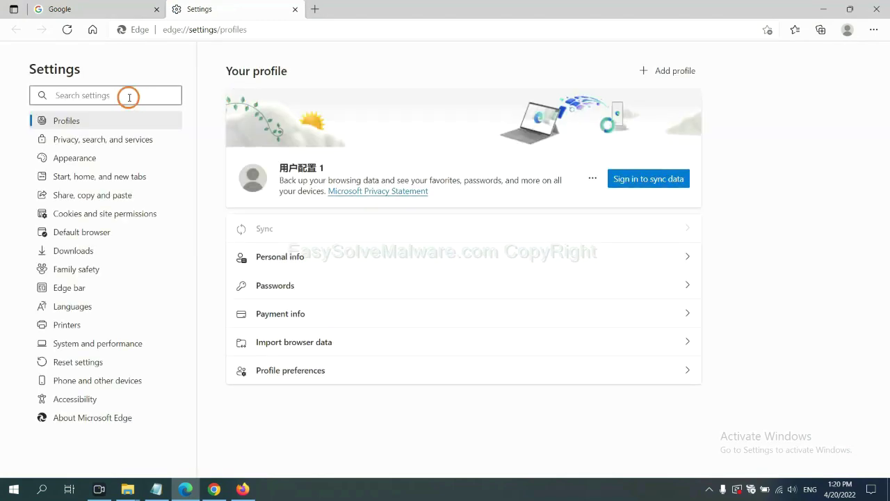
pyautogui.write('re')
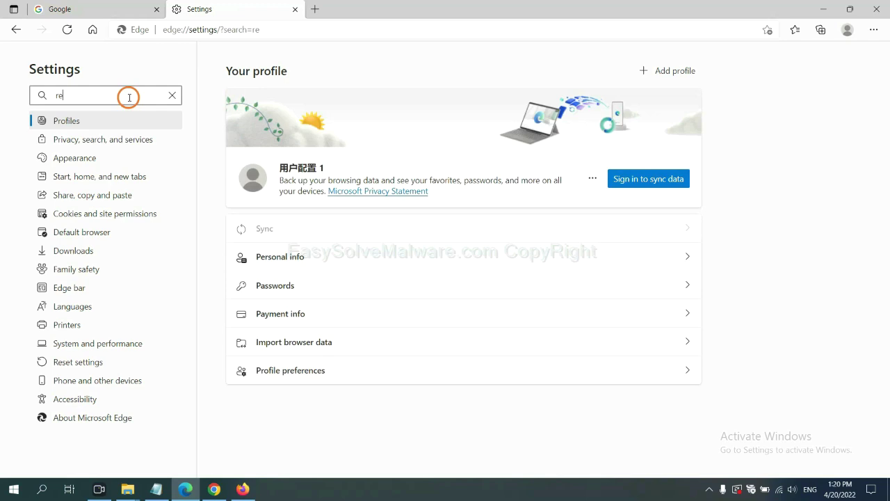
pyautogui.write('set')
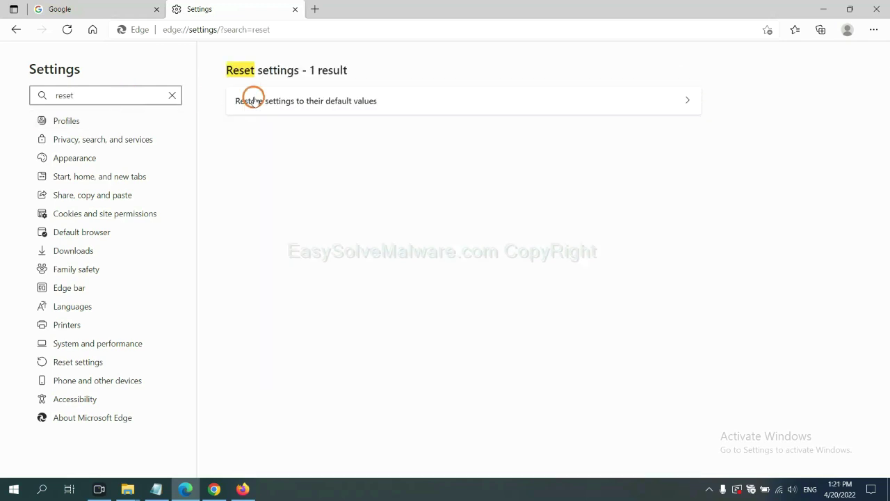
pyautogui.click(311, 99)
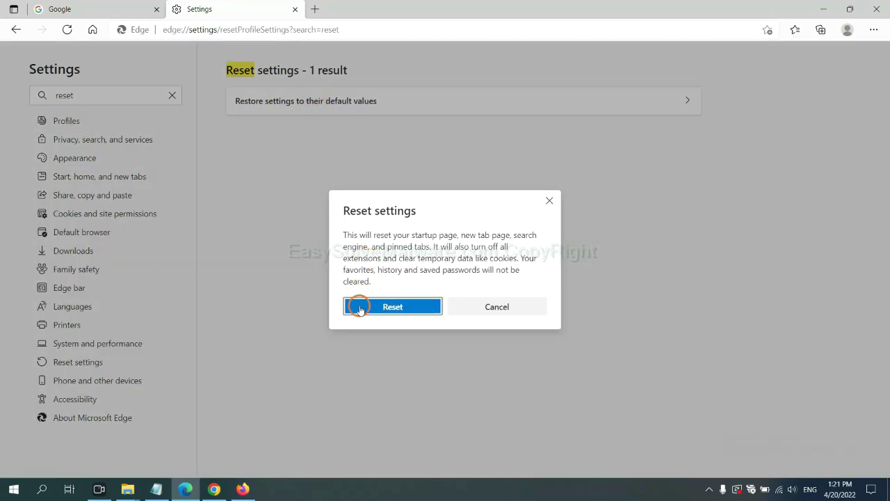